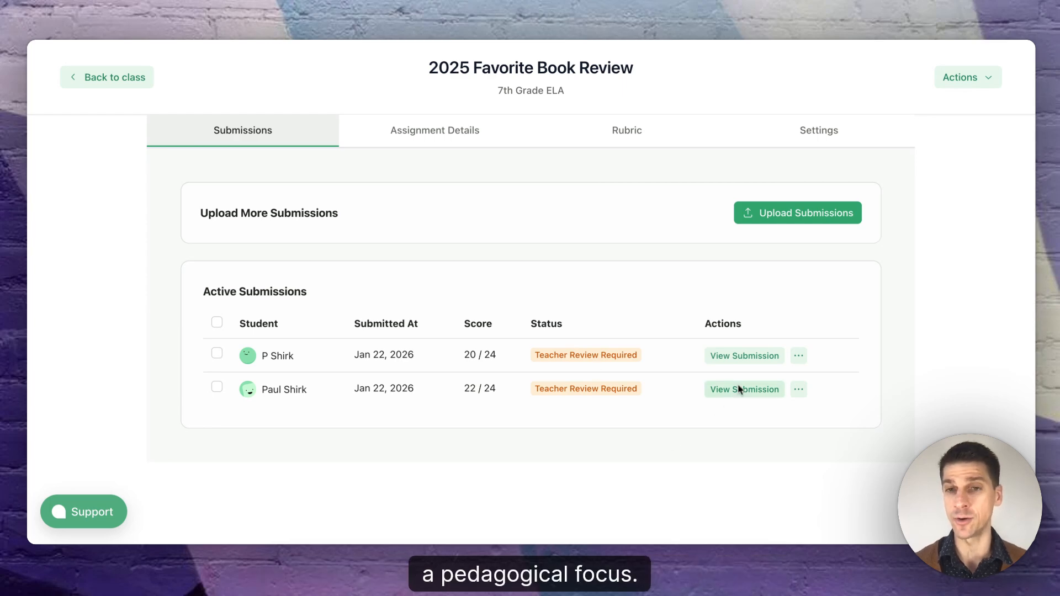
- Open the first student's submission for 2025 Favorite Book Review and look over its student feedback before returning to the rubric scoring
left_click(751, 362)
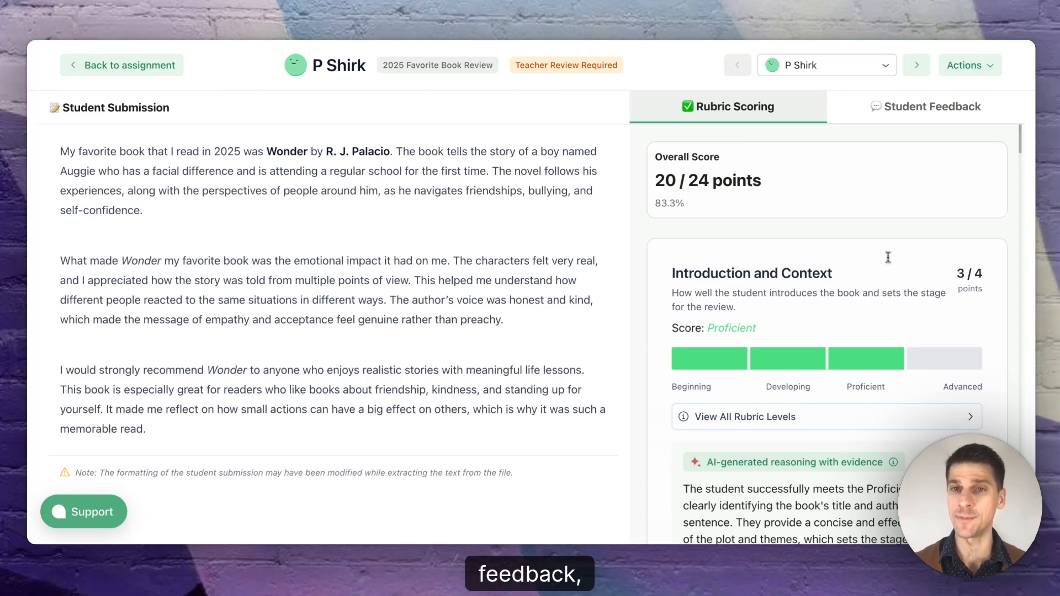
left_click(898, 108)
scroll(817, 276, "down", 10)
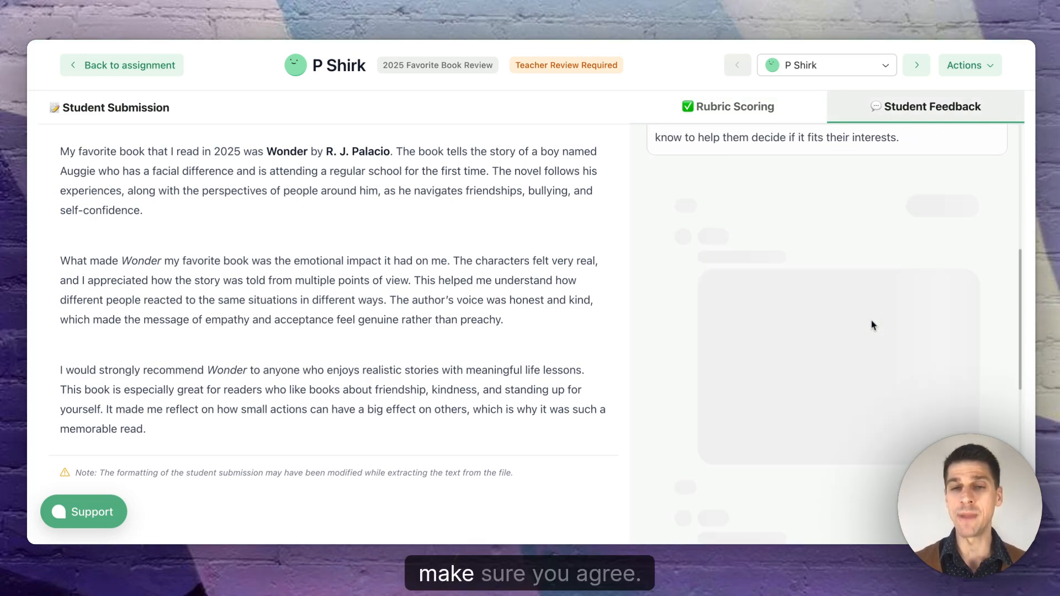
scroll(766, 138, "up", 15)
left_click(761, 116)
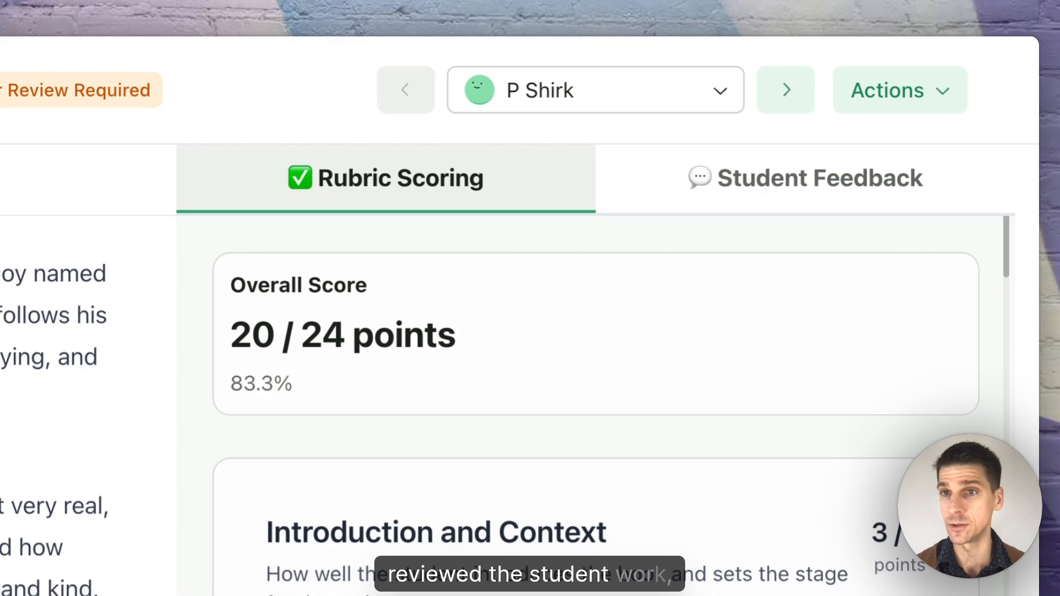
- Check the book review's rubric scores and mark the submission as reviewed
scroll(569, 418, "down", 10)
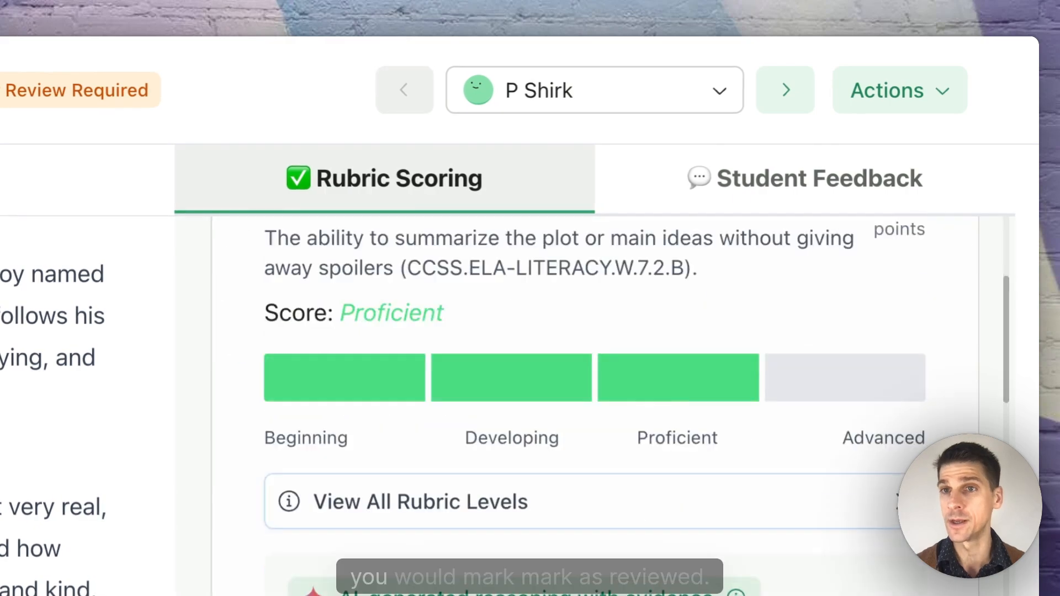
scroll(569, 418, "up", 10)
left_click(918, 111)
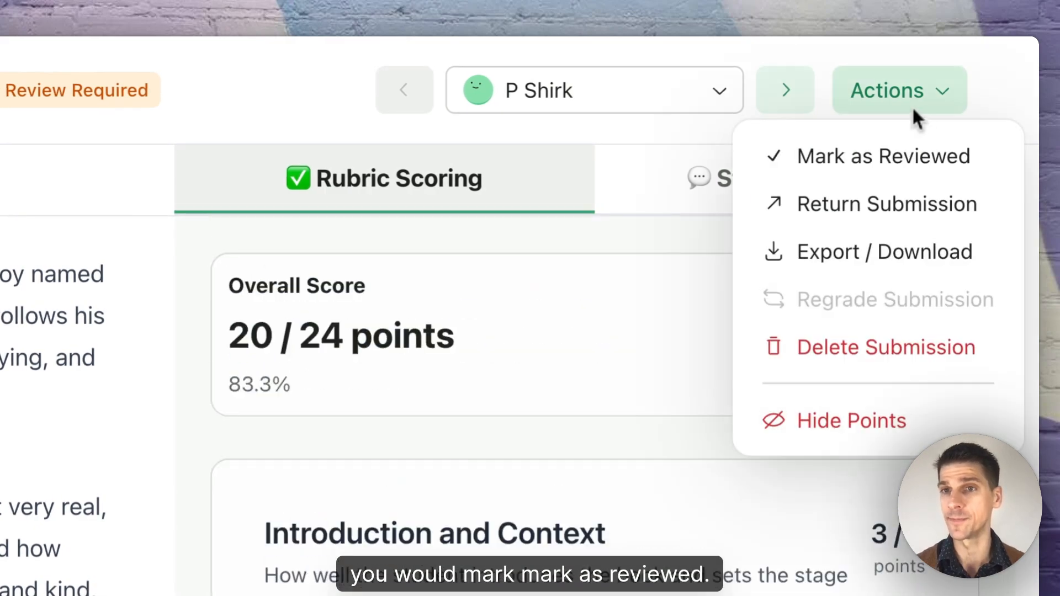
left_click(894, 155)
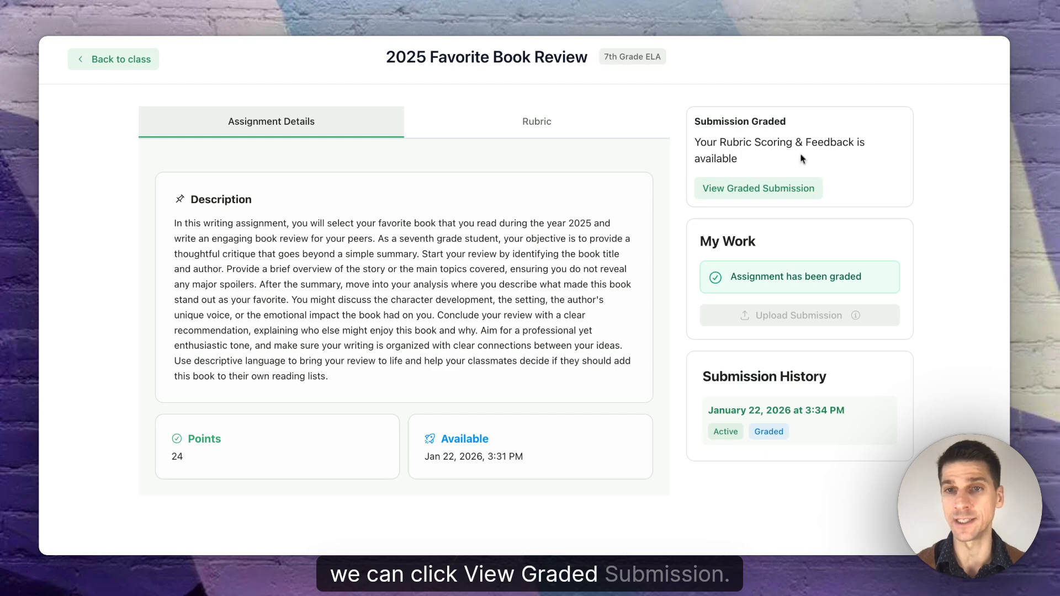
- Open the graded book review from the student side and examine the overall score and each rubric criterion
left_click(780, 191)
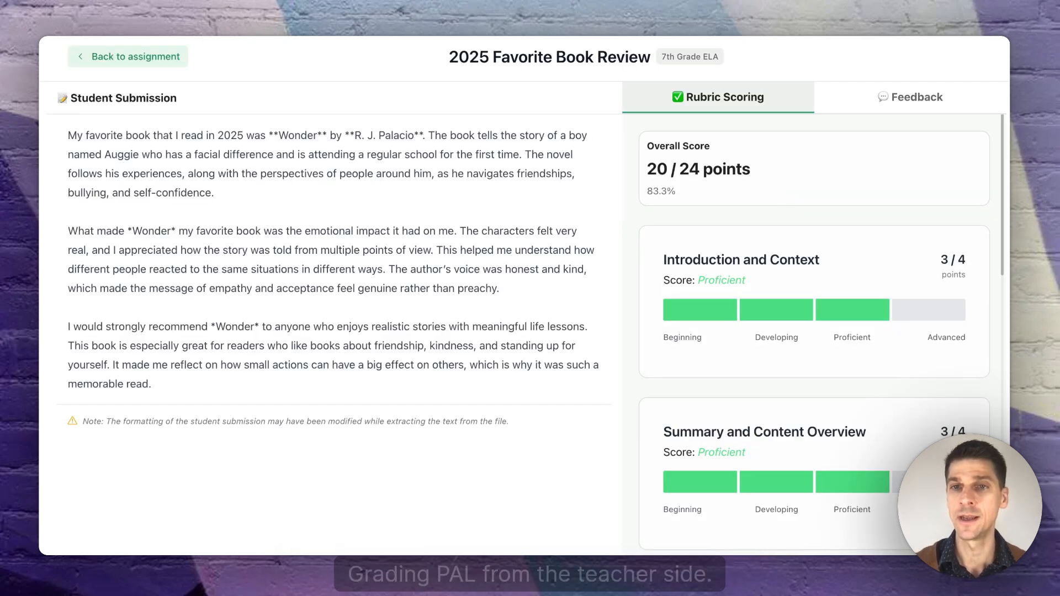
scroll(781, 196, "down", 10)
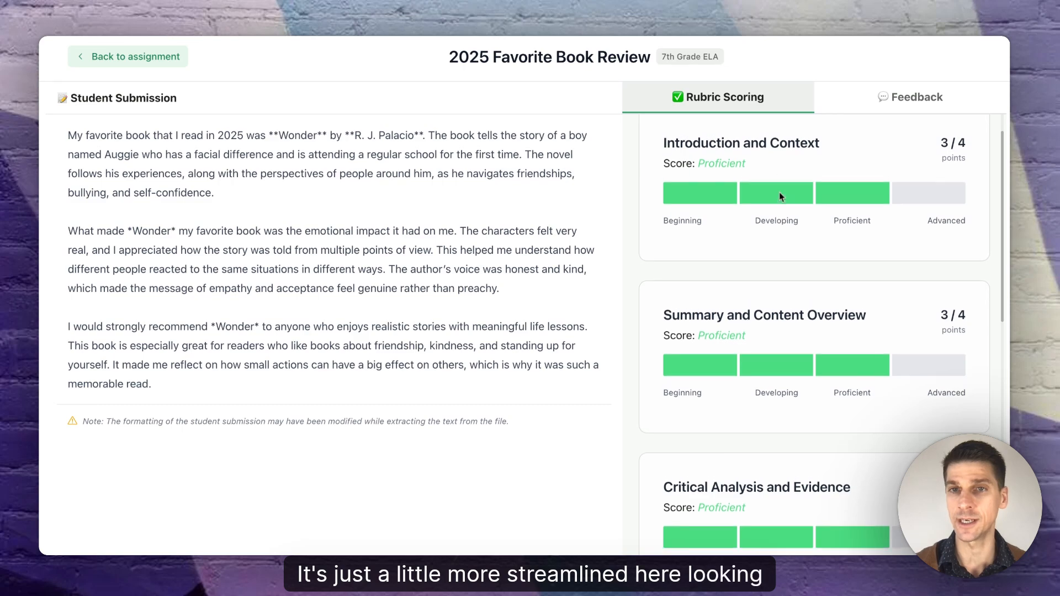
scroll(781, 196, "up", 10)
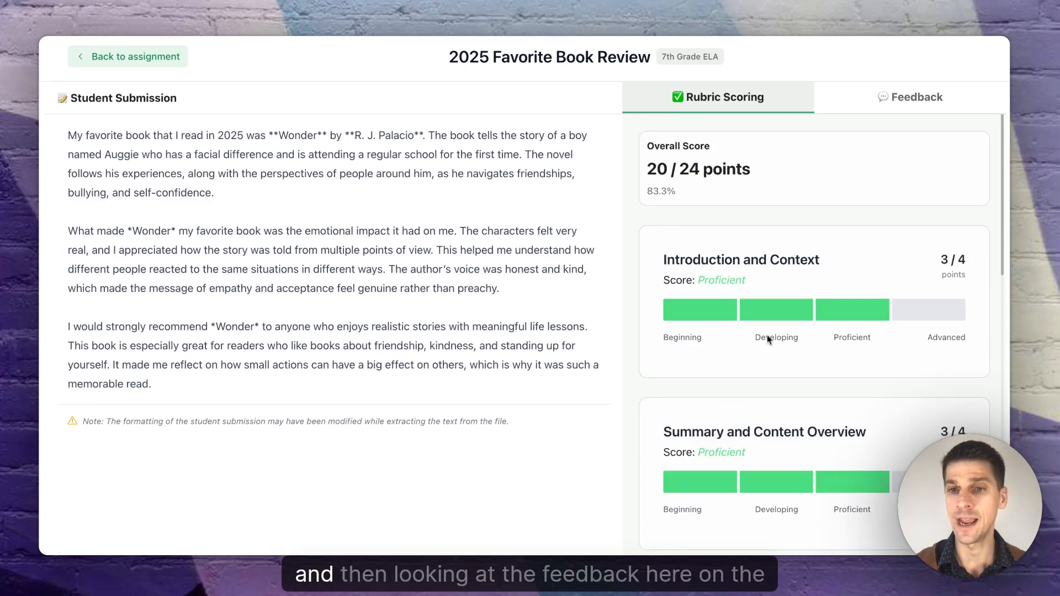
scroll(777, 229, "down", 6)
scroll(767, 339, "down", 3)
scroll(765, 337, "up", 8)
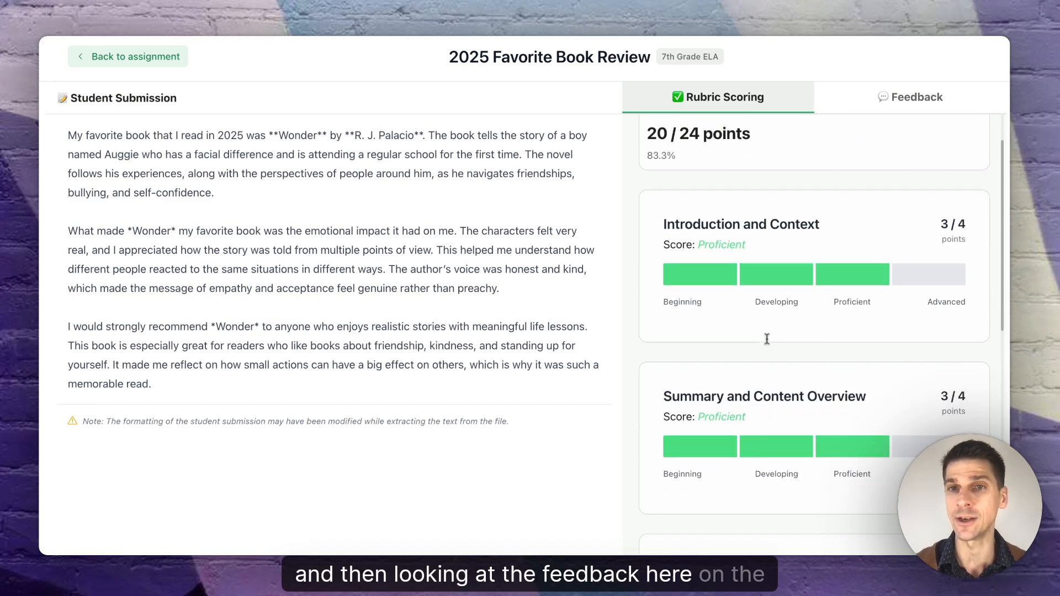
- Read the book review's targeted feedback comments, matching the first comment to its passage and the passage about realistic stories to its comment
left_click(894, 102)
scroll(840, 313, "down", 10)
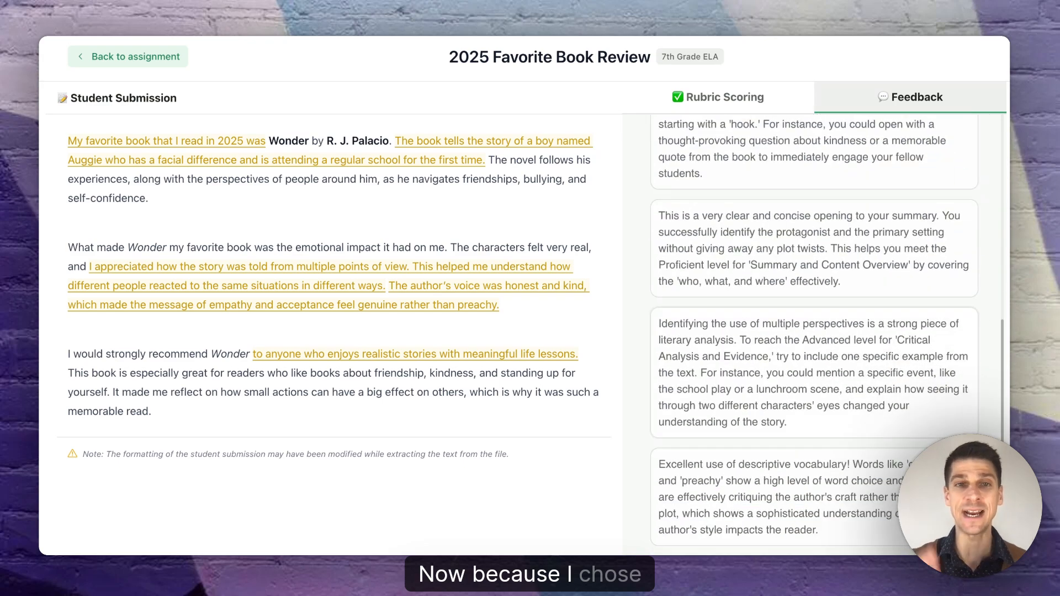
scroll(814, 331, "up", 1)
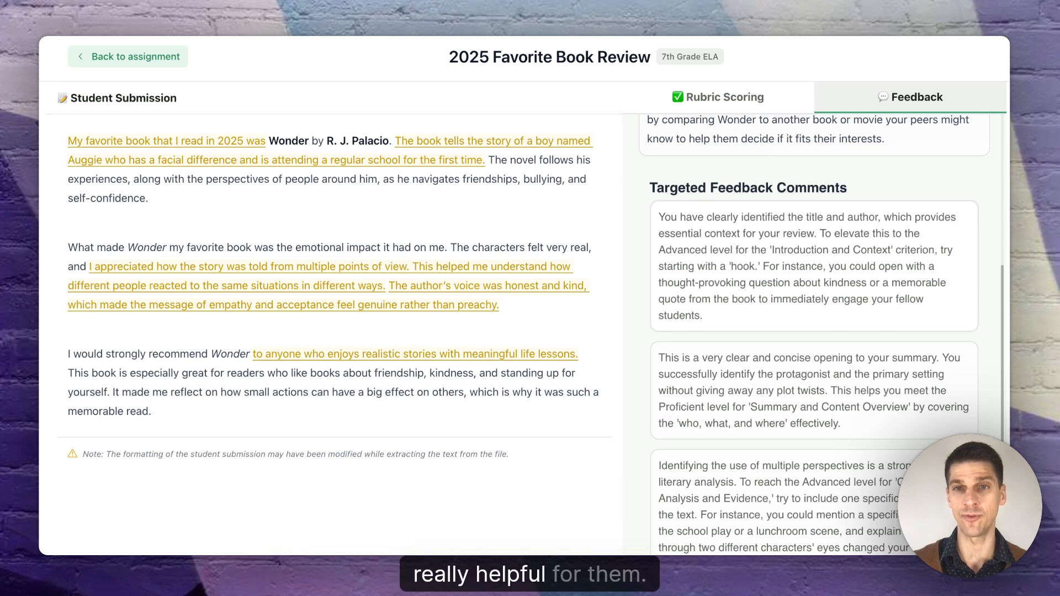
left_click(814, 266)
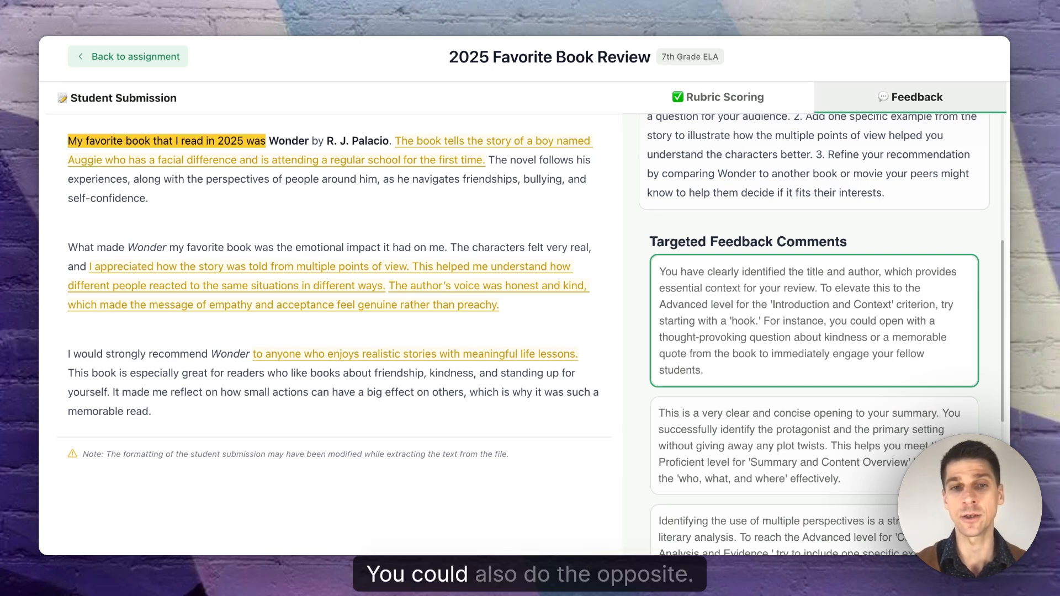
left_click(465, 360)
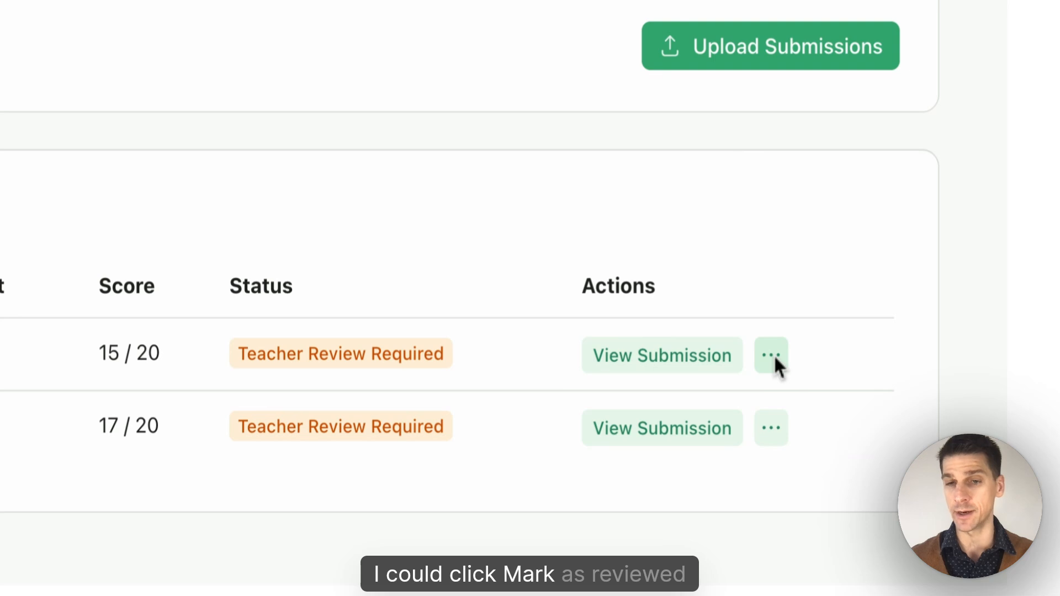
- Select all active submissions of the assignment Beyond Harry Potter: A Favorite Character Analysis
left_click(773, 356)
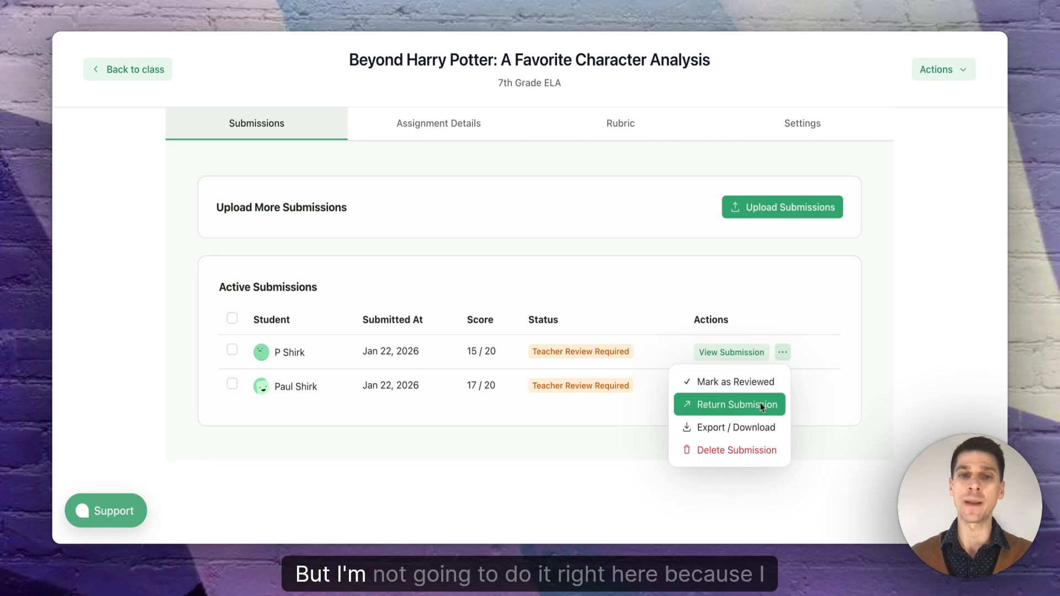
key("Escape")
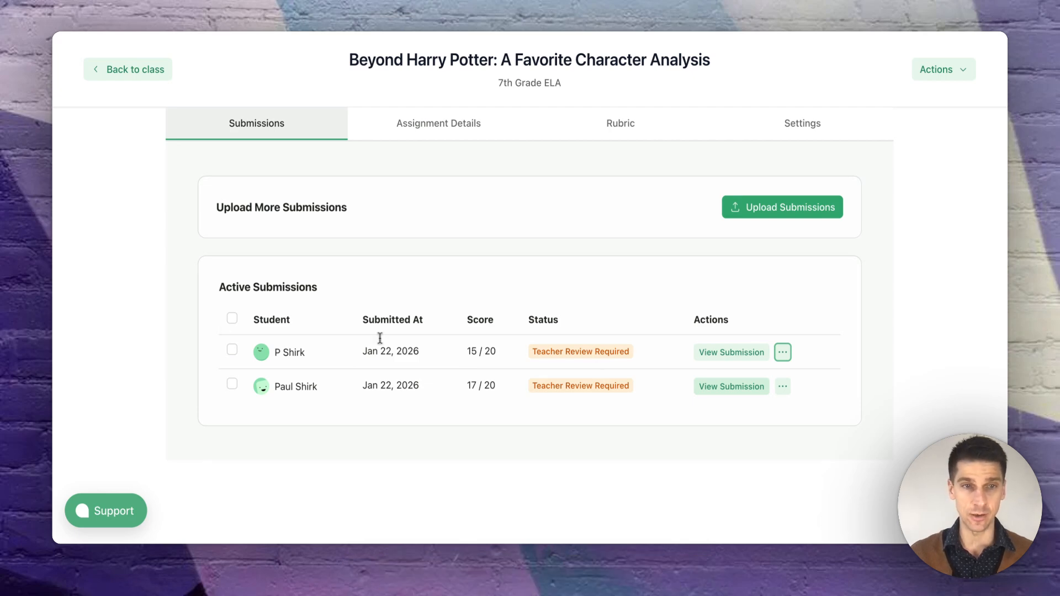
left_click(232, 319)
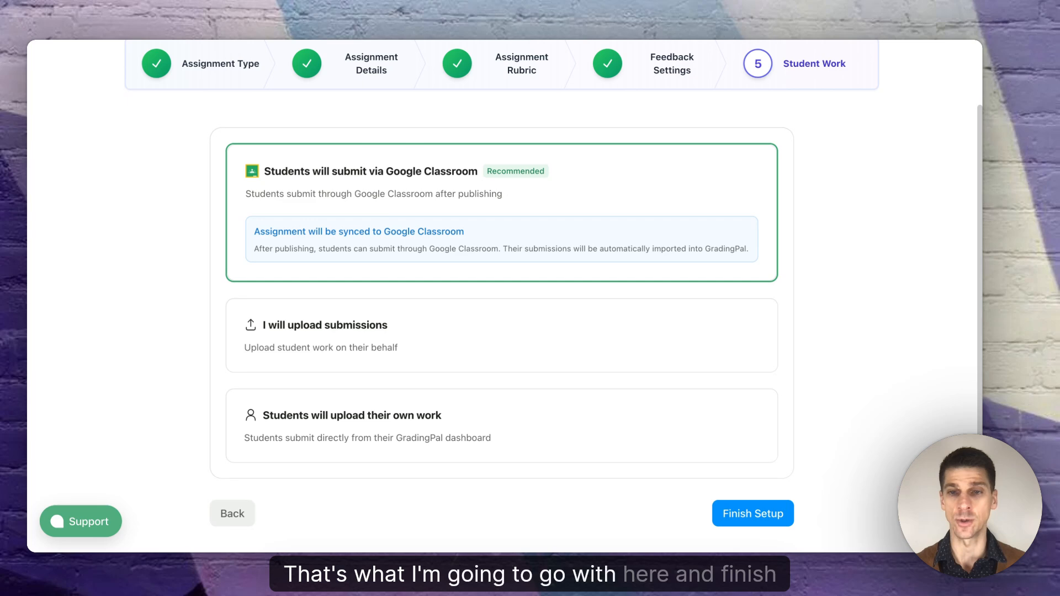
- Finish the assignment setup with students submitting via Google Classroom, and publish the assignment now
scroll(717, 320, "down", 1)
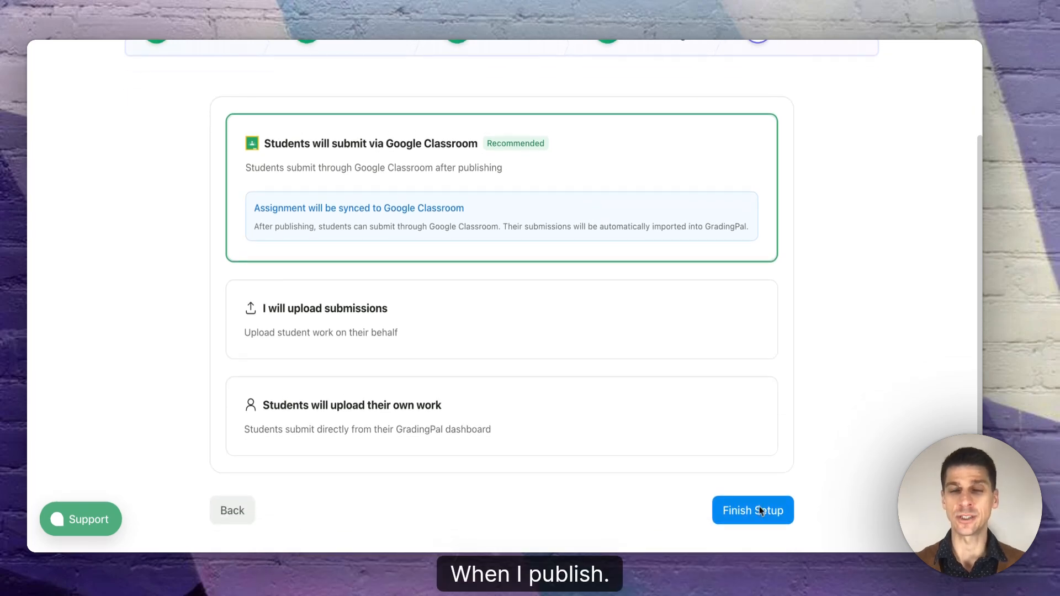
left_click(762, 508)
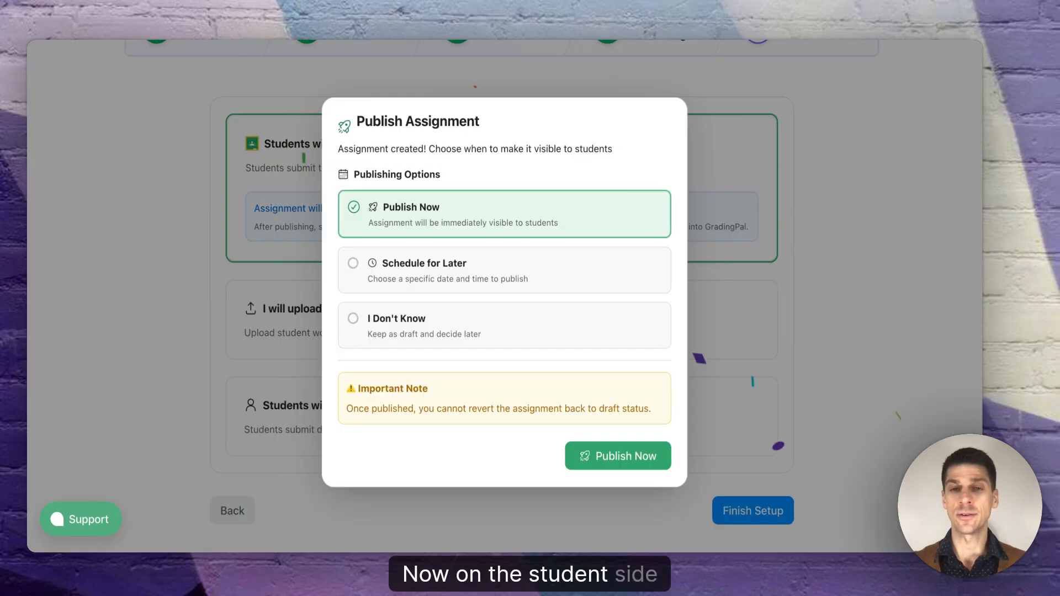
left_click(642, 457)
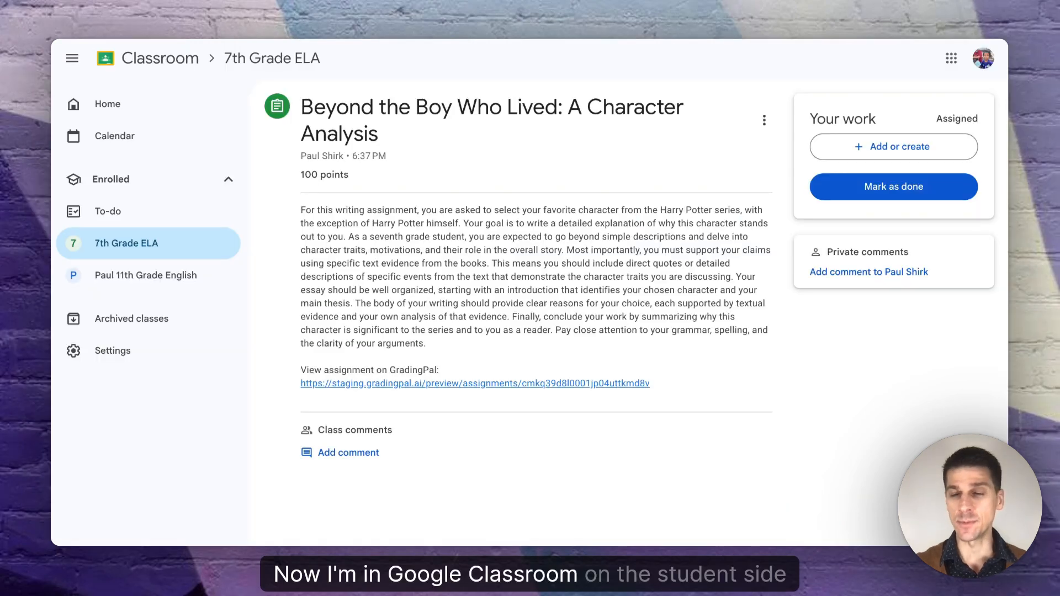
- In Google Classroom, start adding a file to the student's work for Beyond the Boy Who Lived: A Character Analysis
left_click(877, 146)
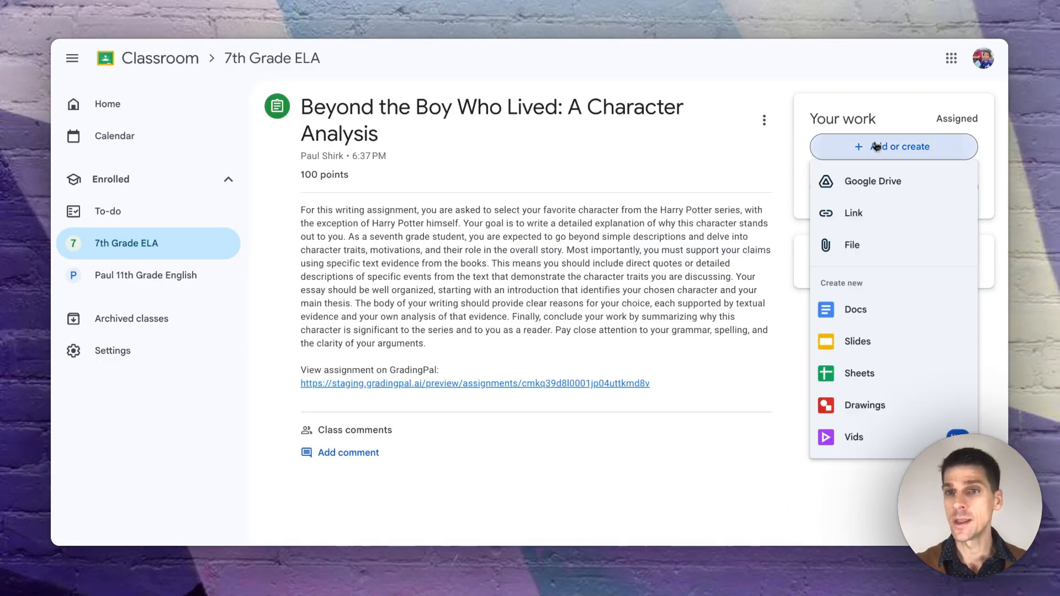
left_click(855, 245)
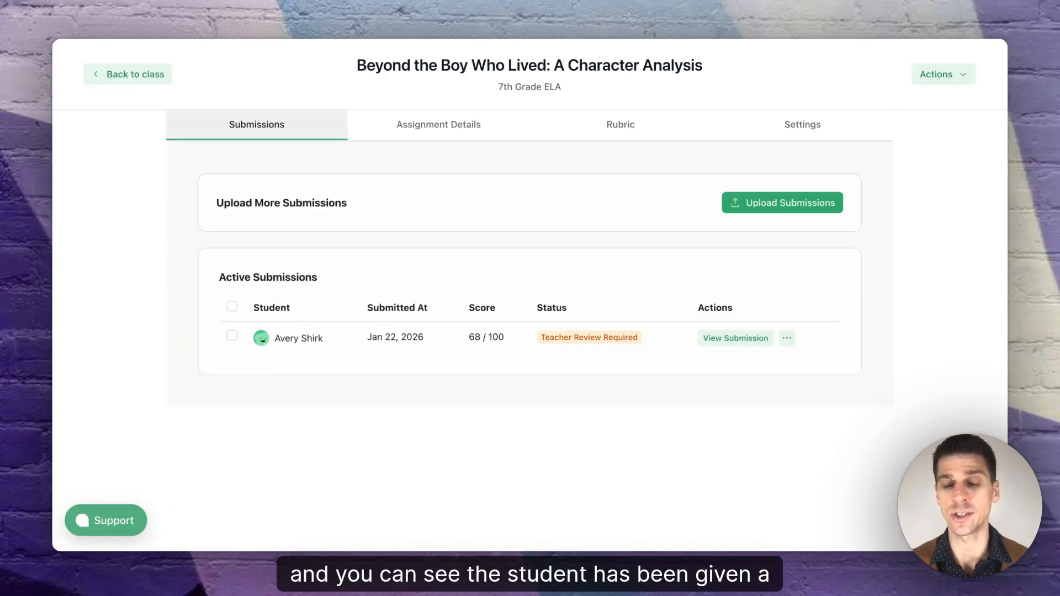
- Open the student's character analysis submission in GradingPal and review the rubric reasoning, the Introduction and Thesis Statement evidence, and the student feedback
left_click(723, 358)
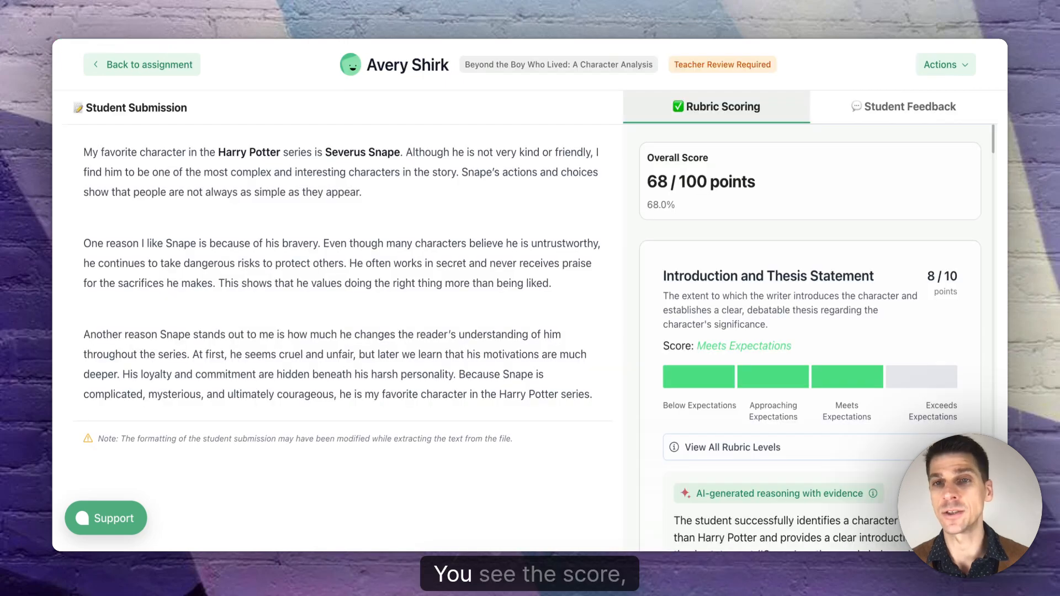
scroll(716, 271, "down", 5)
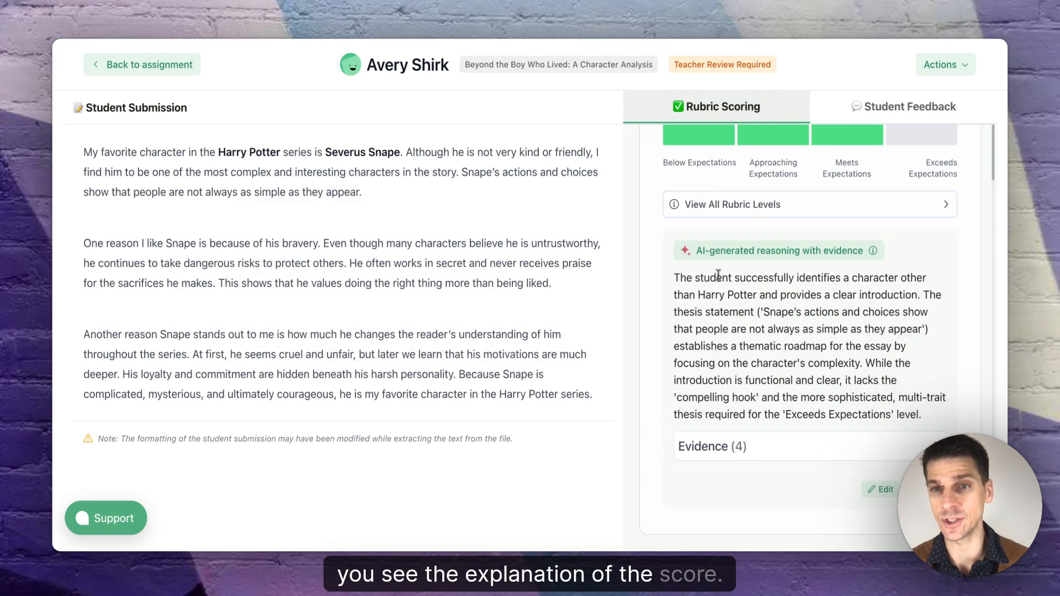
scroll(765, 346, "down", 2)
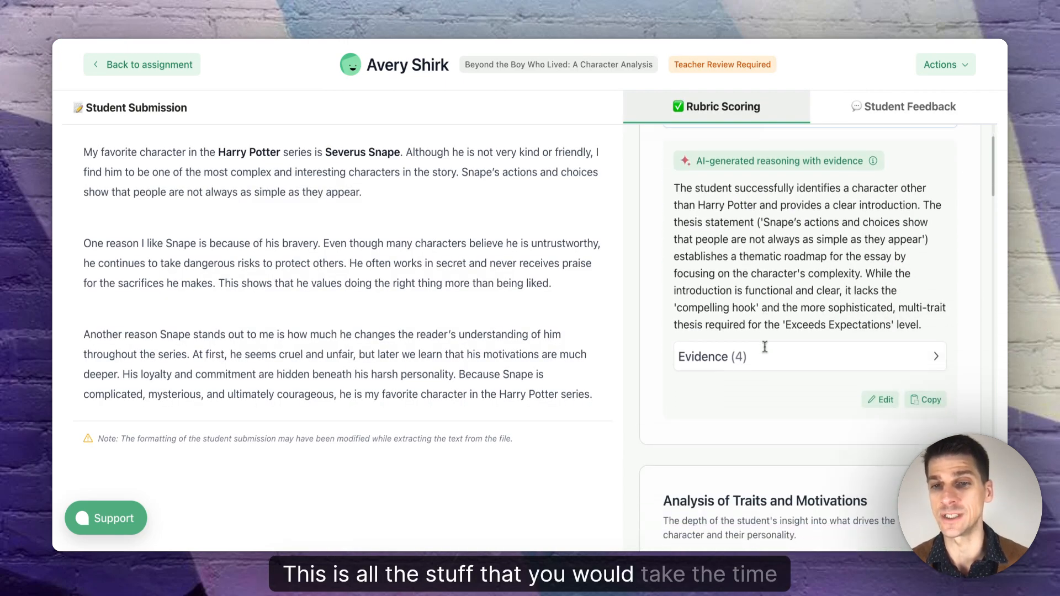
left_click(764, 349)
scroll(765, 349, "down", 3)
scroll(810, 337, "down", 2)
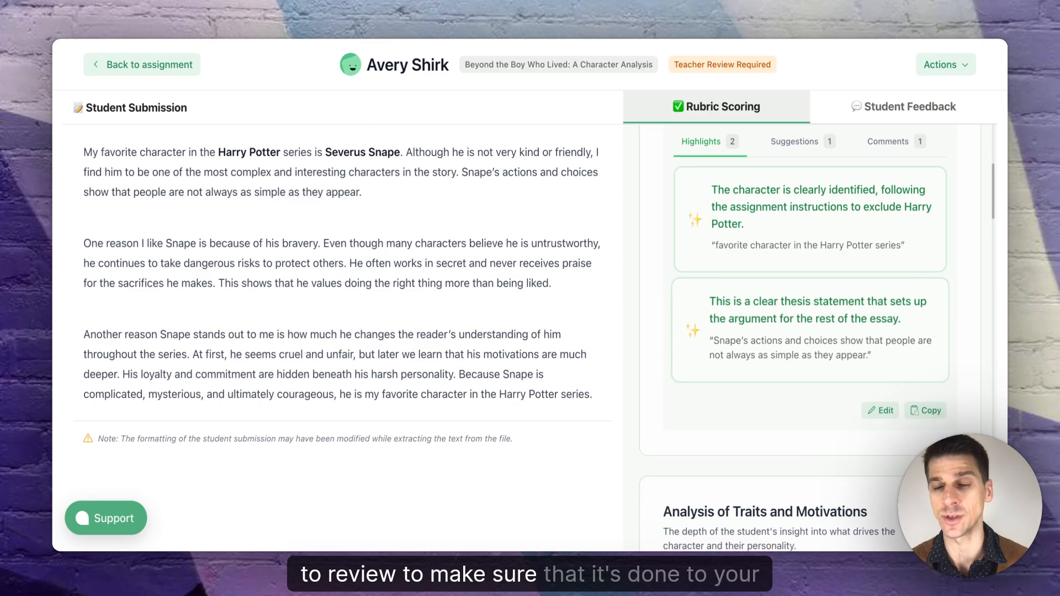
scroll(809, 336, "up", 5)
scroll(809, 337, "up", 5)
left_click(910, 107)
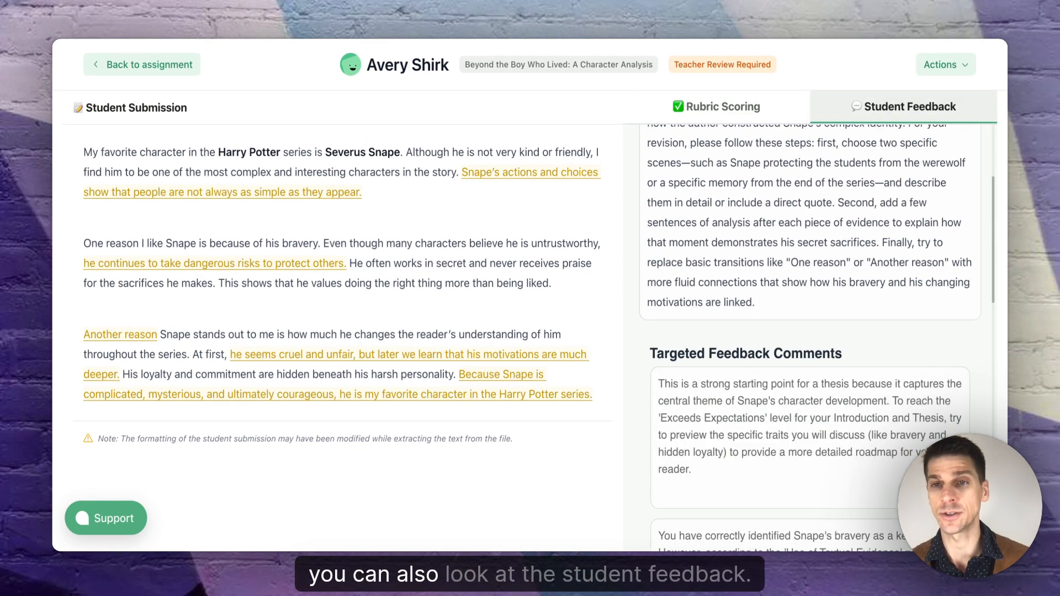
scroll(809, 336, "down", 2)
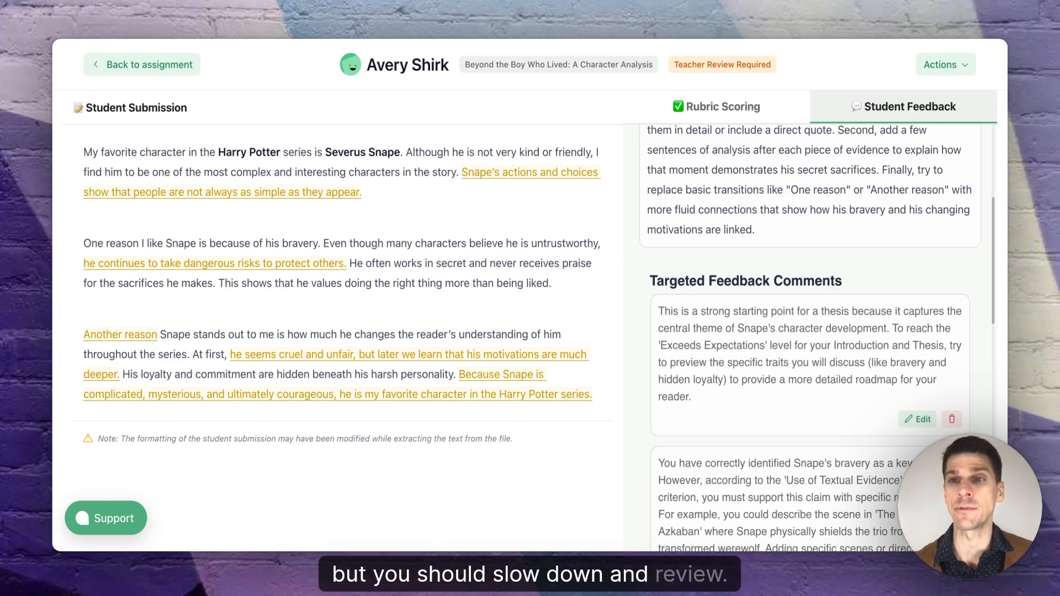
- Mark the character analysis submission as reviewed and return it to the student
left_click(963, 71)
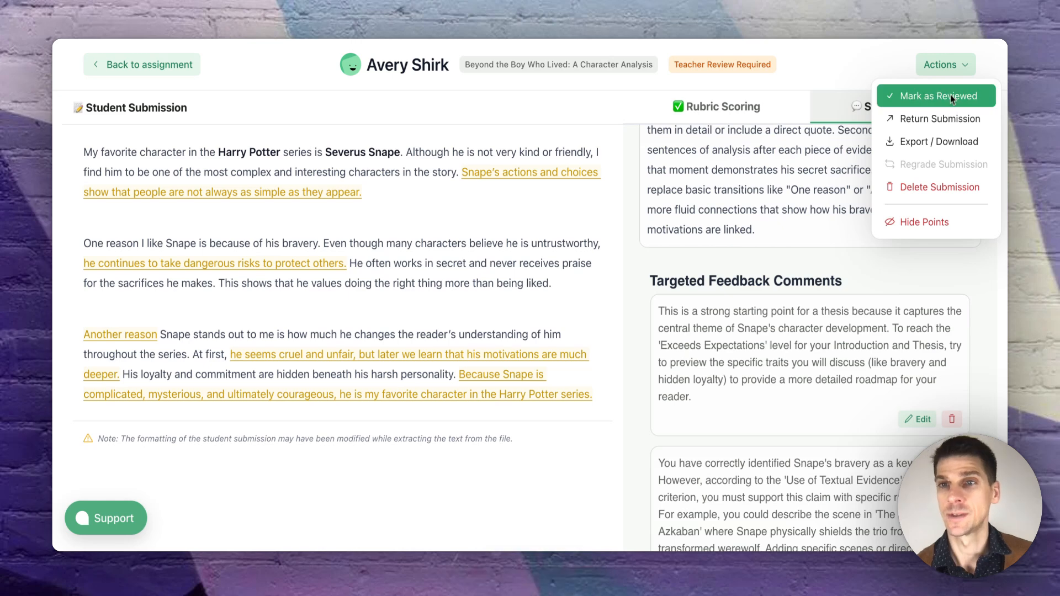
left_click(951, 96)
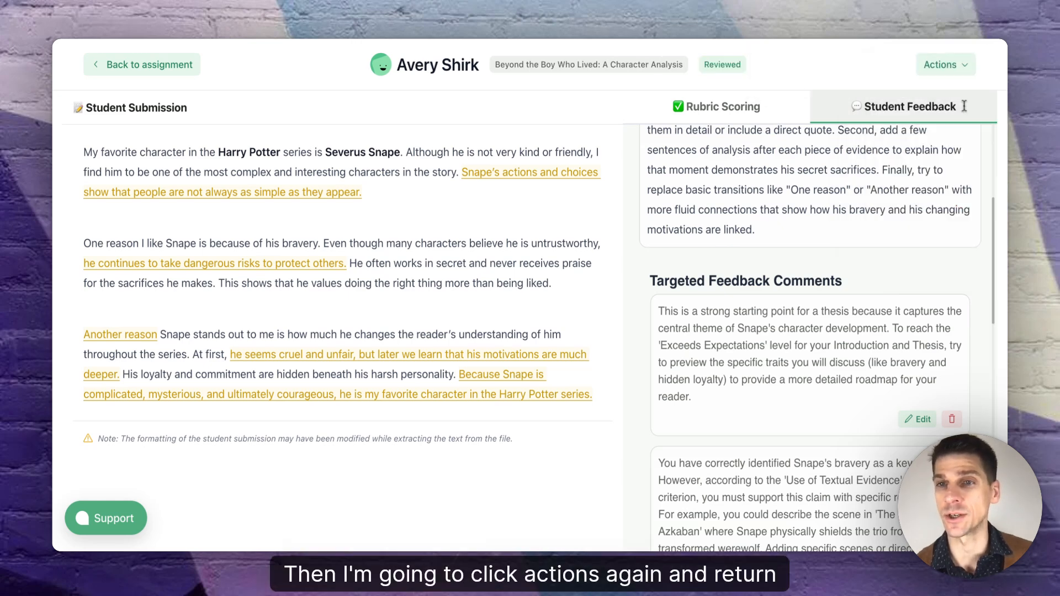
left_click(961, 67)
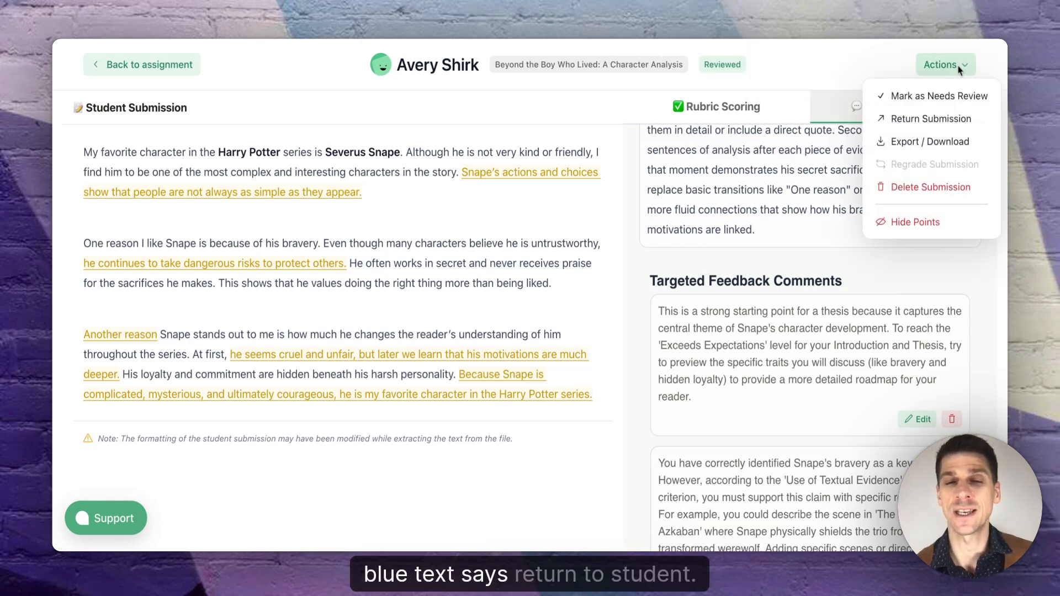
left_click(925, 117)
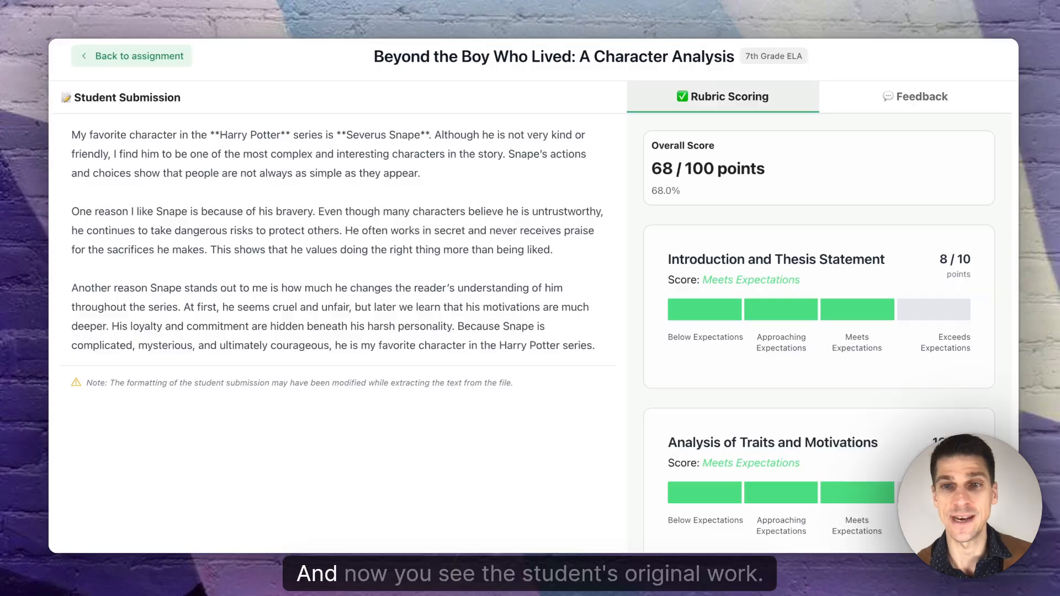
- Review the overall score and each rubric criterion of the graded character analysis in the student's view
left_click(872, 193)
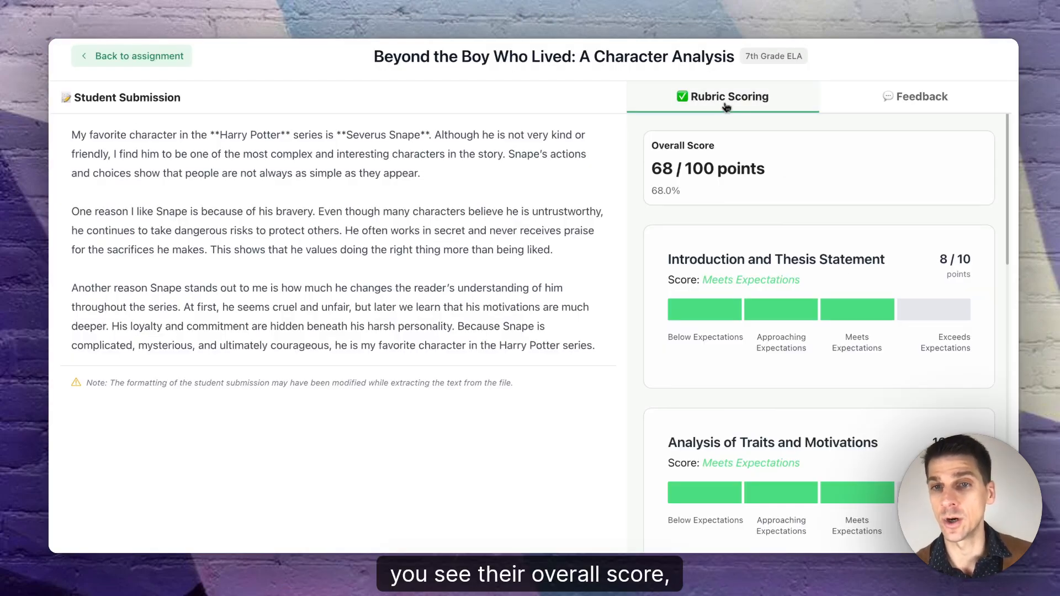
scroll(734, 176, "down", 7)
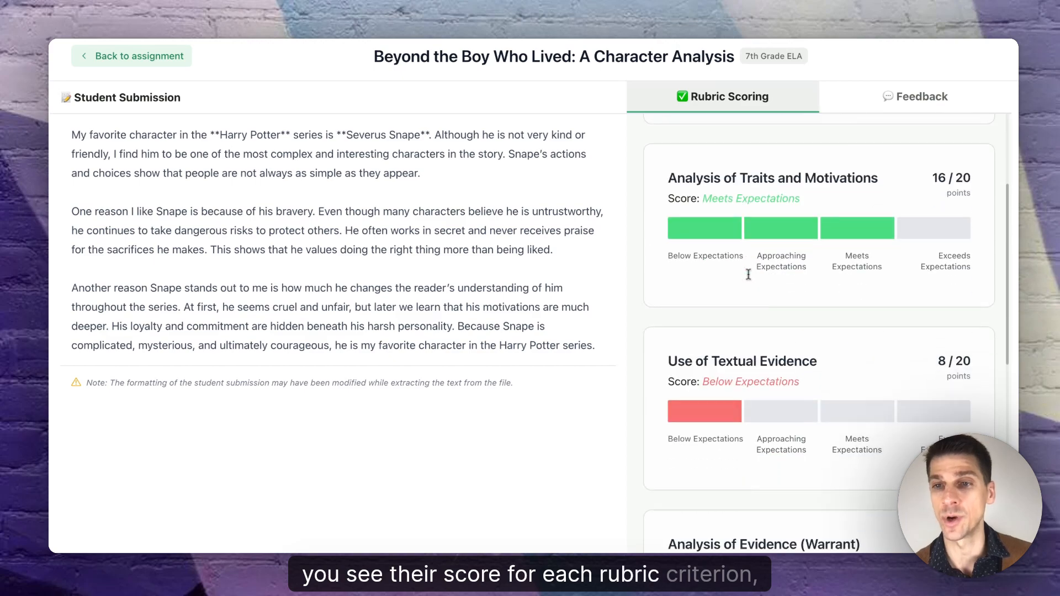
scroll(748, 274, "down", 8)
scroll(828, 220, "up", 15)
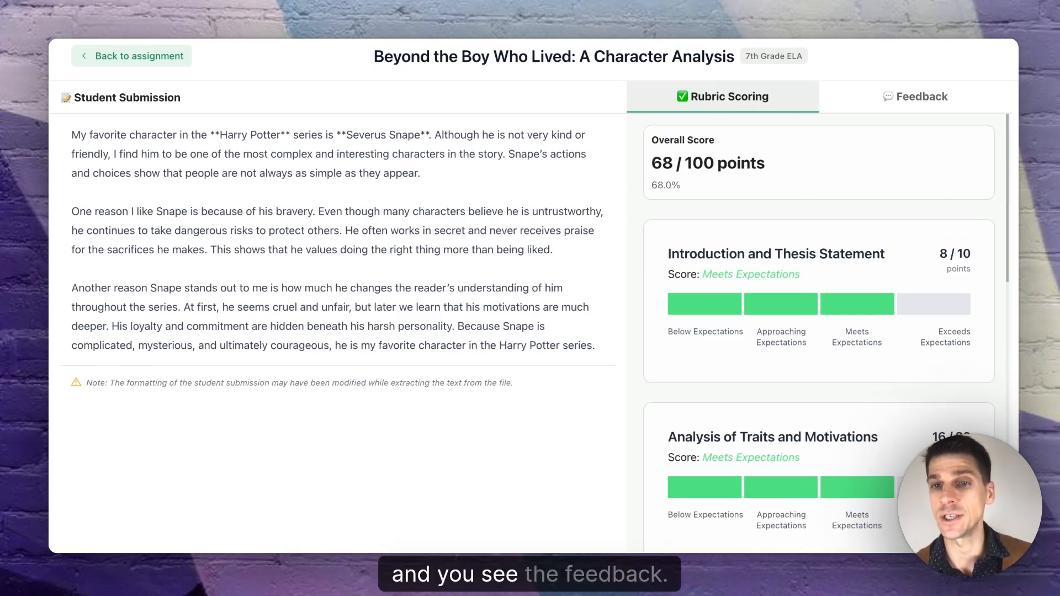
- Examine the targeted feedback on Snape's actions and choices, and the comment attached to "he continues to take dangerous risks to protect others."
left_click(898, 108)
scroll(818, 332, "down", 5)
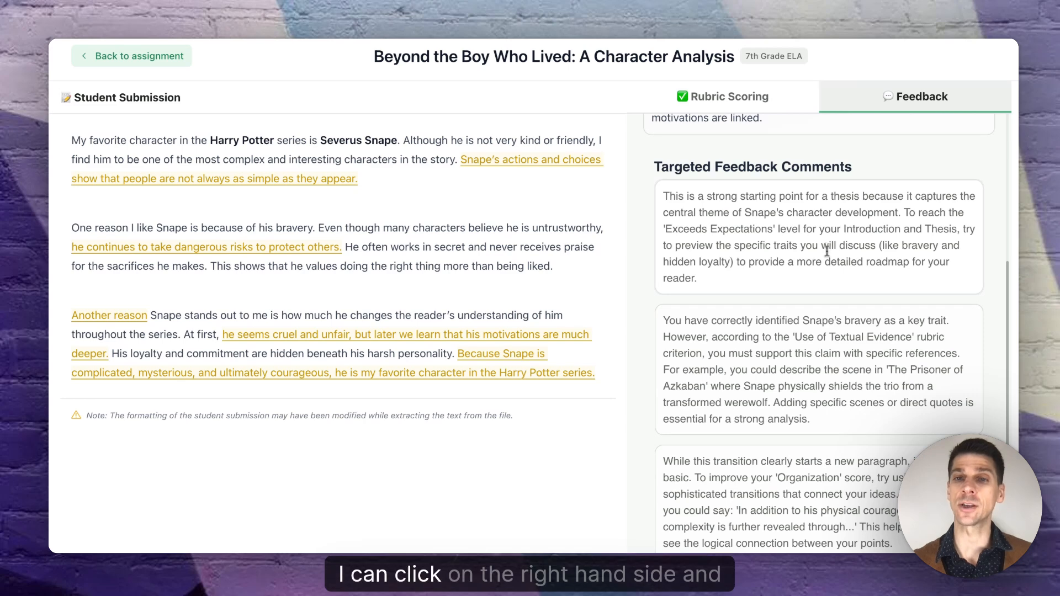
left_click(813, 231)
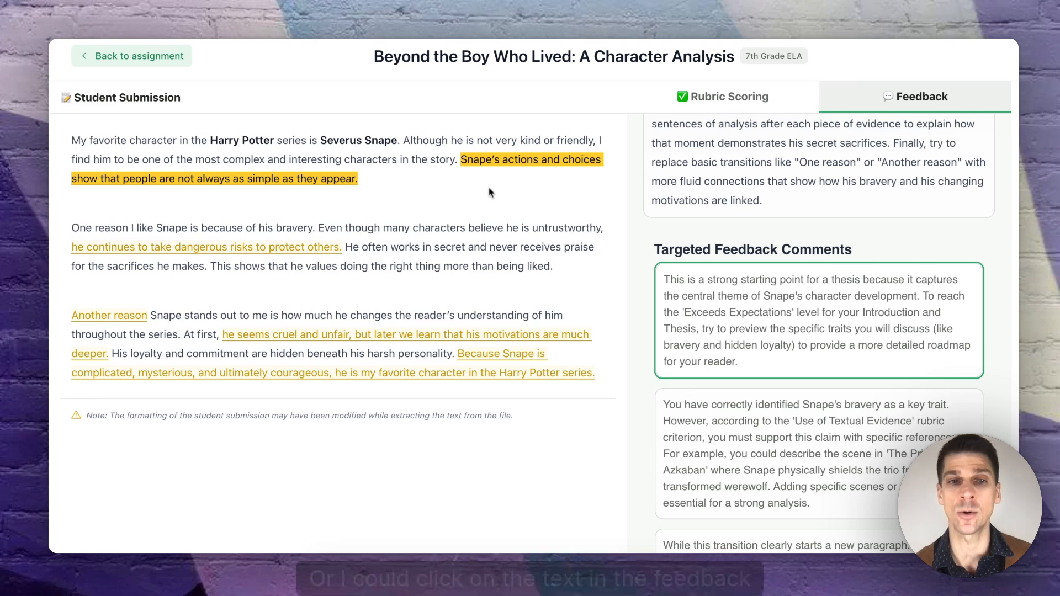
mouse_move(302, 256)
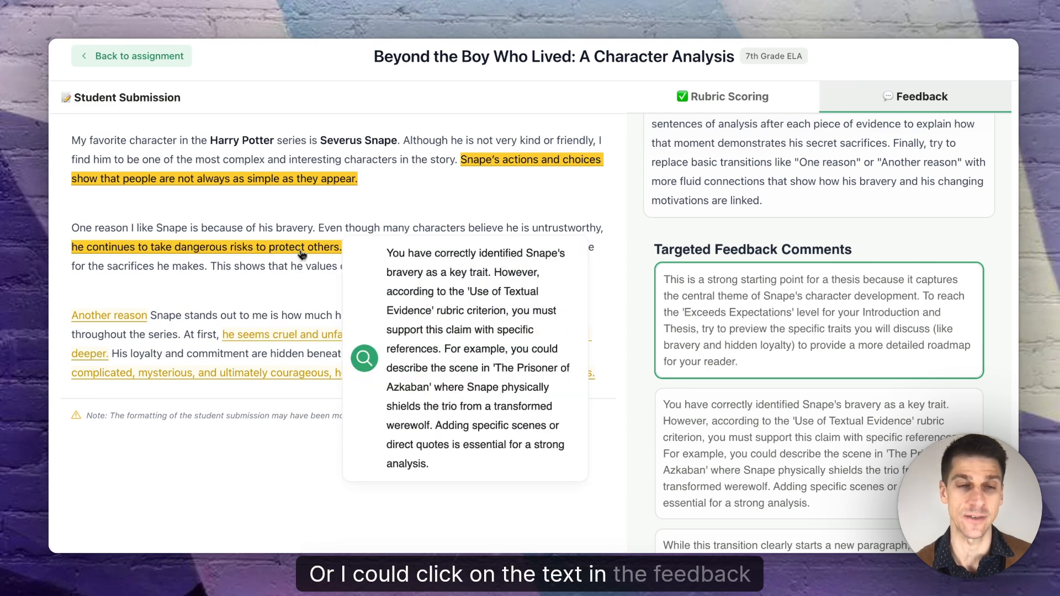
left_click(302, 254)
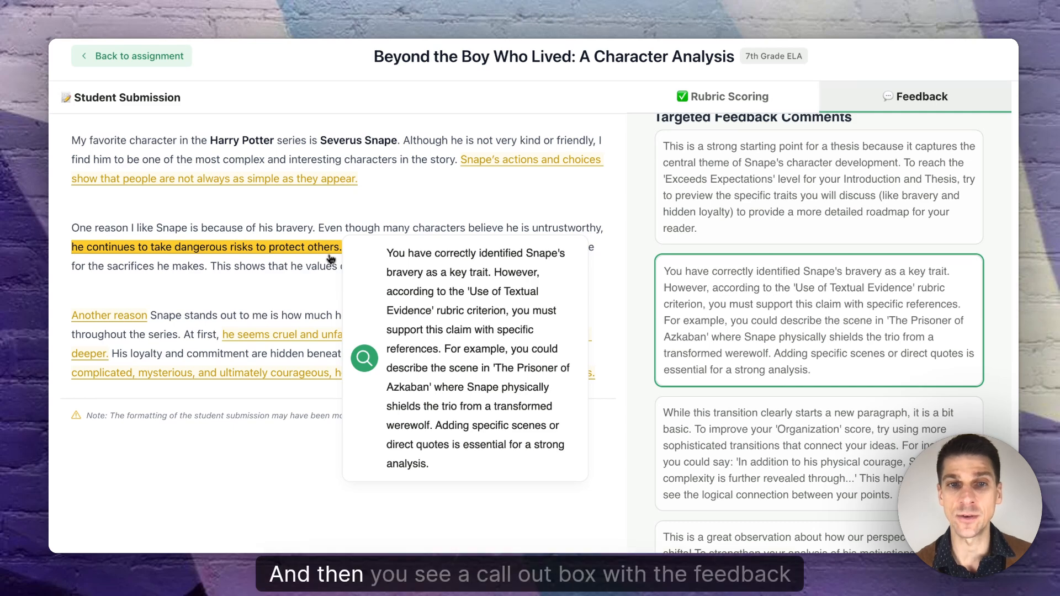
left_click_drag(387, 253, 429, 463)
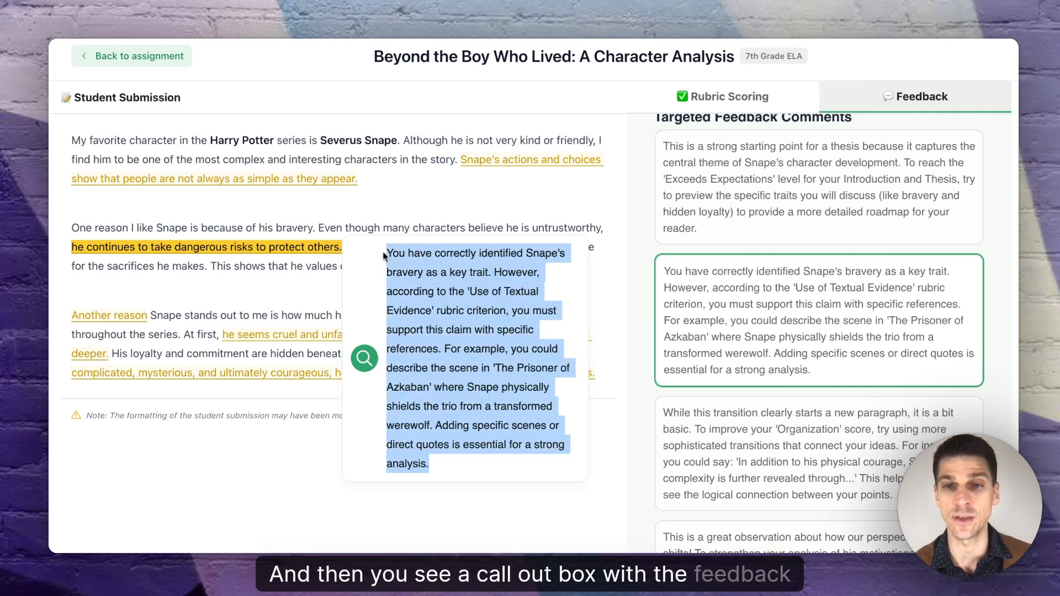